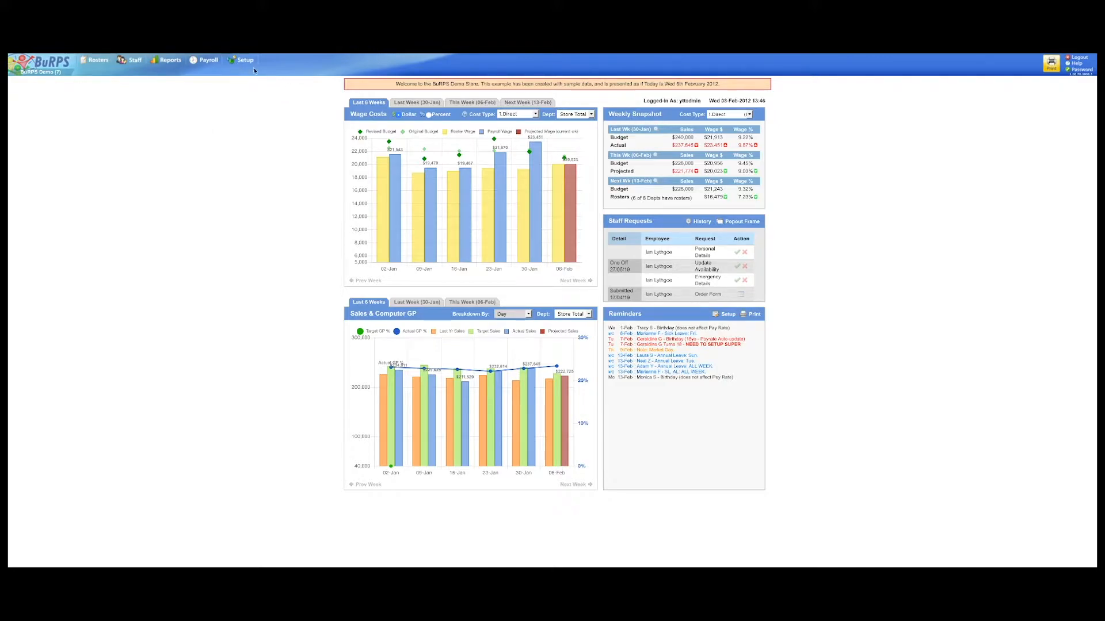
- Go to payroll exception processing and open the payroll costs of the first part-time CustSrv employee
{"action": "mouse_move", "coordinate": [204, 61]}
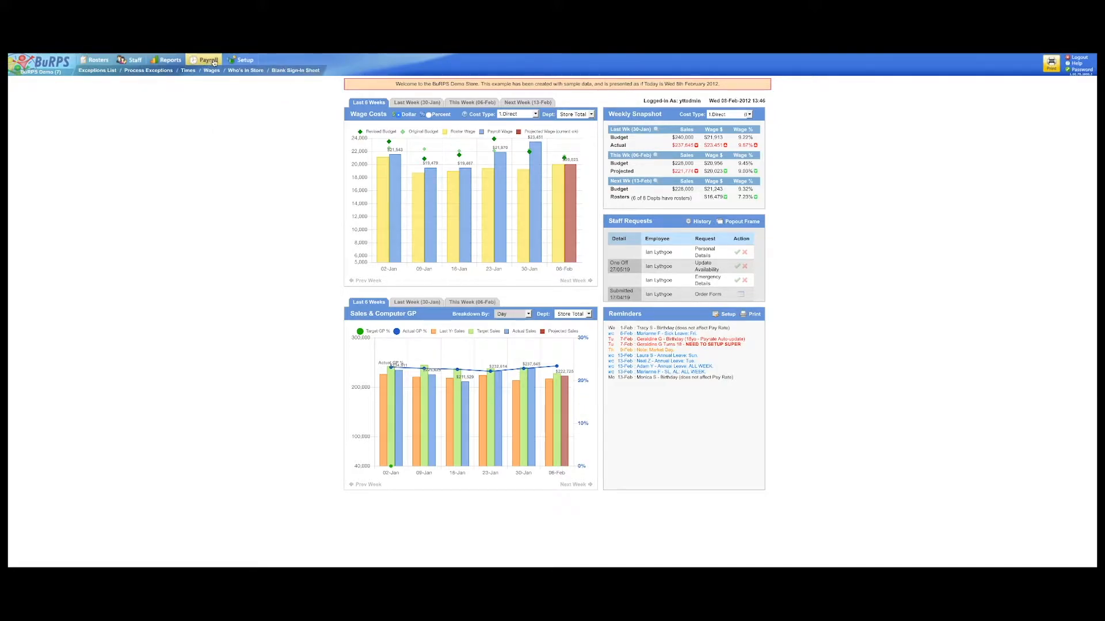
{"action": "left_click", "coordinate": [152, 72]}
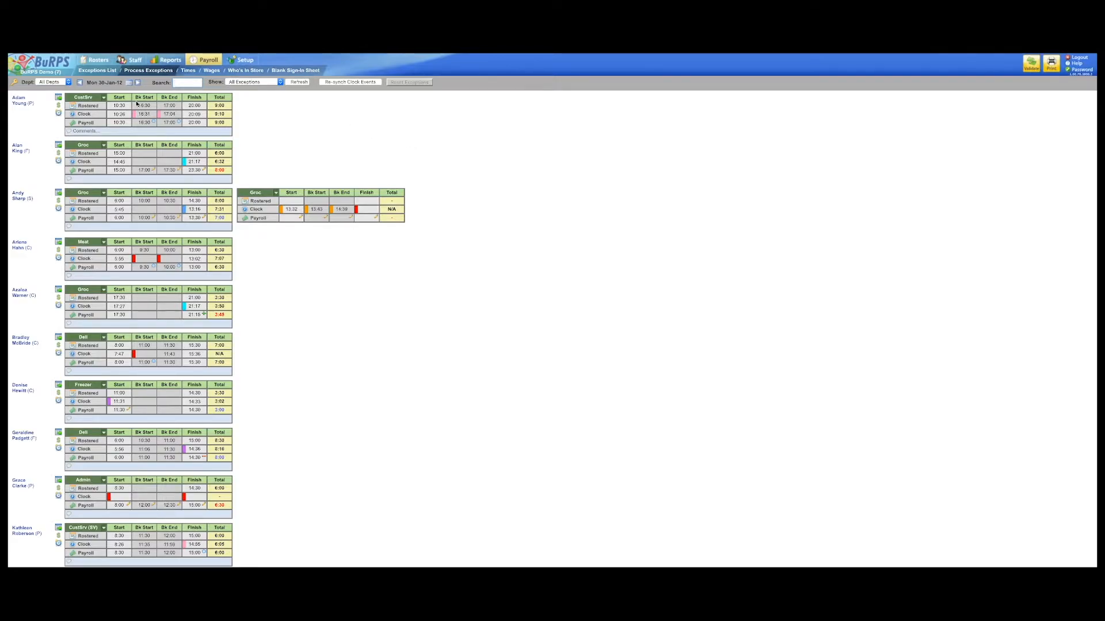
{"action": "left_click", "coordinate": [59, 108]}
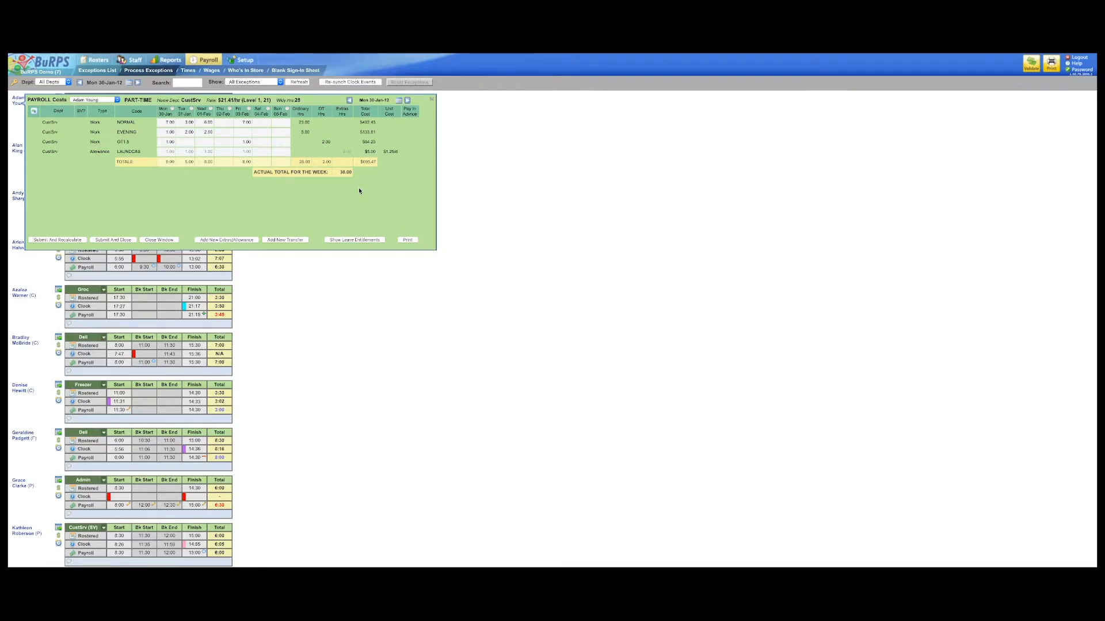
- Add a new transfer from OT1.5 to ATOIL in the part-time employee's payroll costs
{"action": "left_click", "coordinate": [288, 240]}
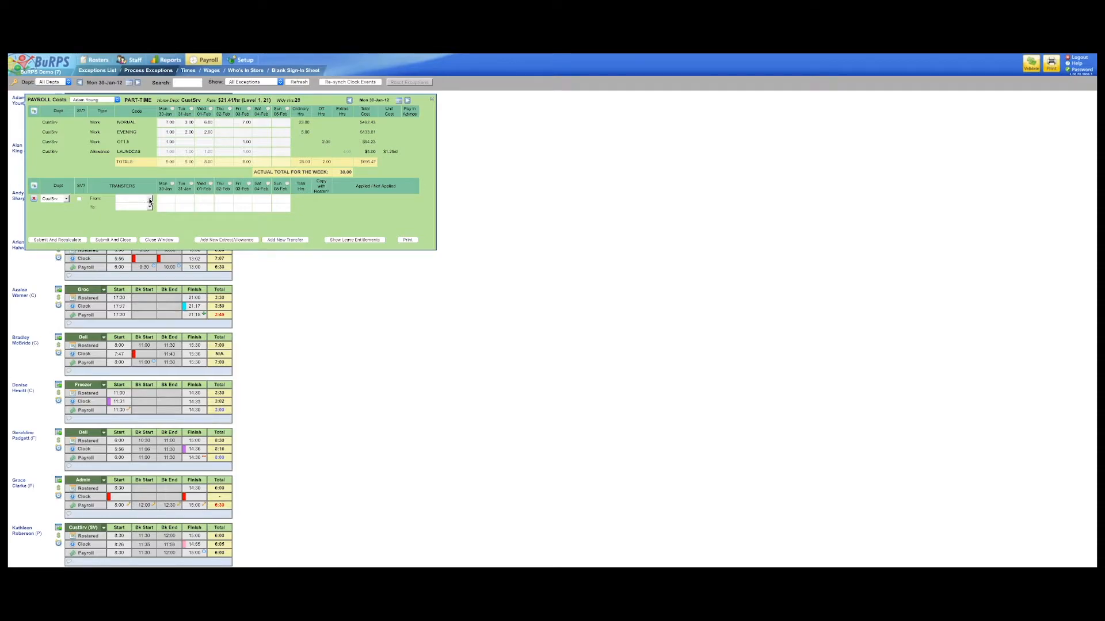
{"action": "left_click", "coordinate": [149, 200]}
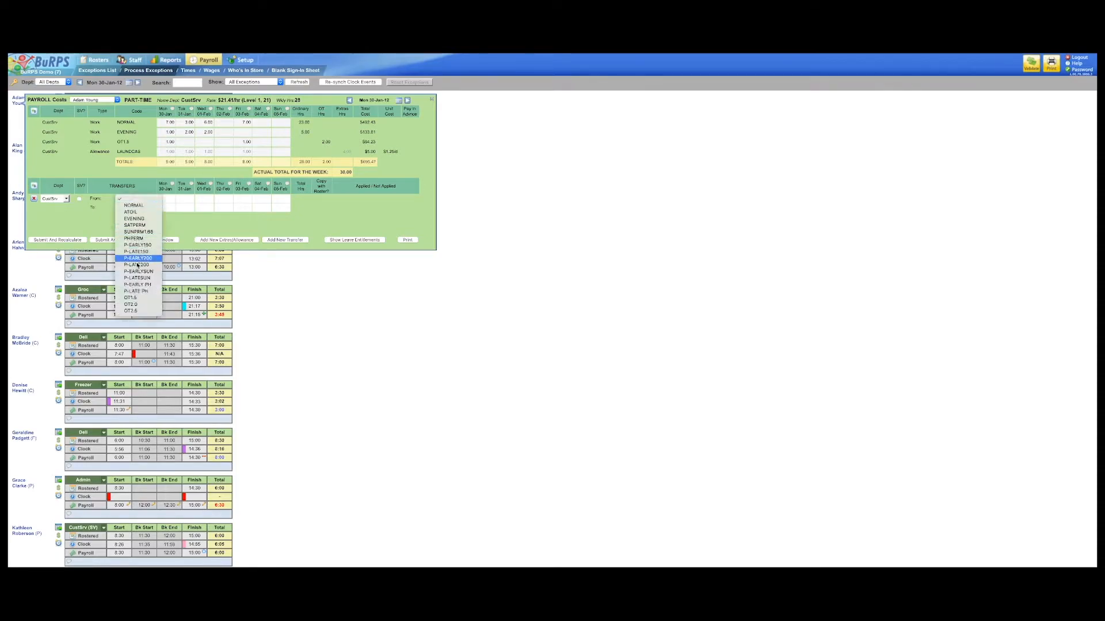
{"action": "left_click", "coordinate": [142, 301]}
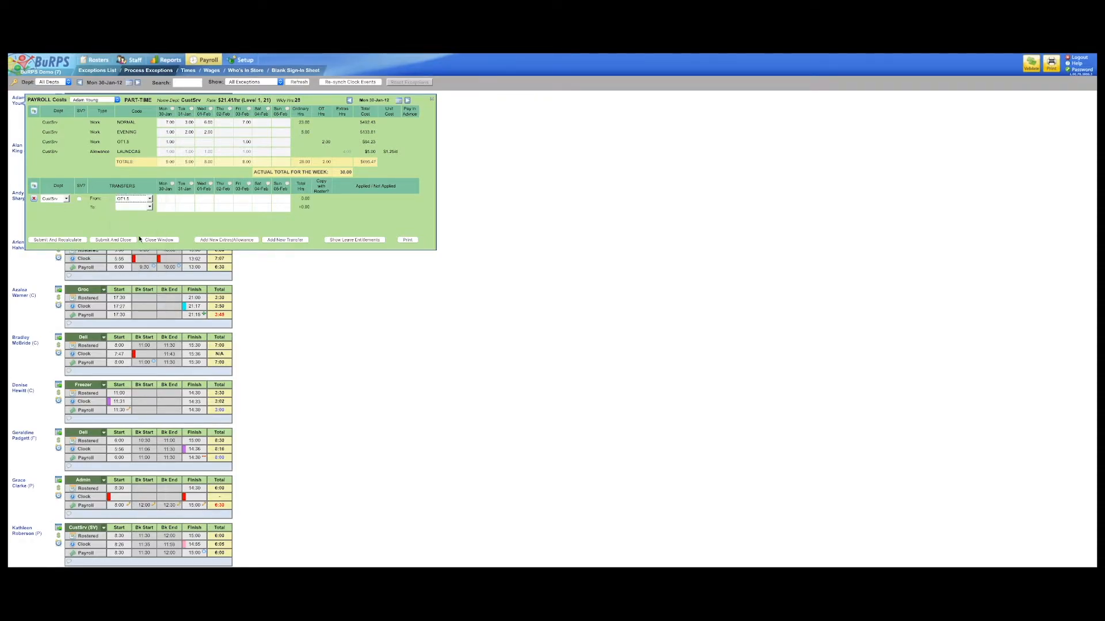
{"action": "left_click", "coordinate": [149, 208]}
{"action": "left_click", "coordinate": [144, 224]}
- Enter 1 transfer hour each for Monday 30-Jan and Friday 03-Feb, recalculate, and submit and close the payroll costs
{"action": "left_click", "coordinate": [171, 200]}
{"action": "type", "text": "1"}
{"action": "left_click", "coordinate": [247, 198]}
{"action": "type", "text": "1"}
{"action": "left_click", "coordinate": [253, 222]}
{"action": "left_click", "coordinate": [58, 239]}
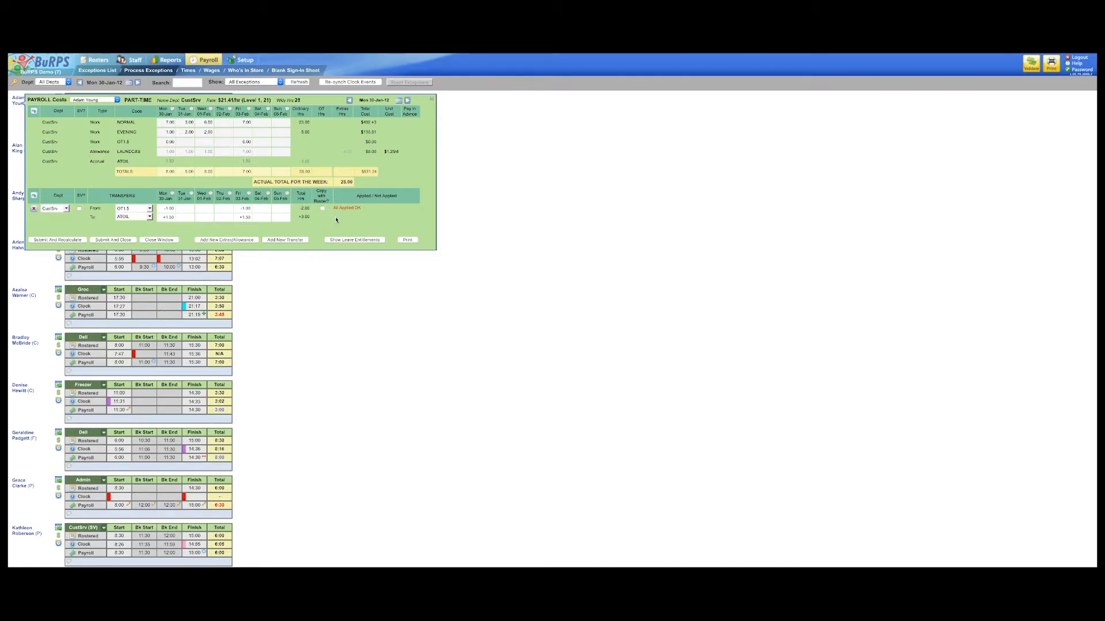
{"action": "left_click", "coordinate": [112, 242]}
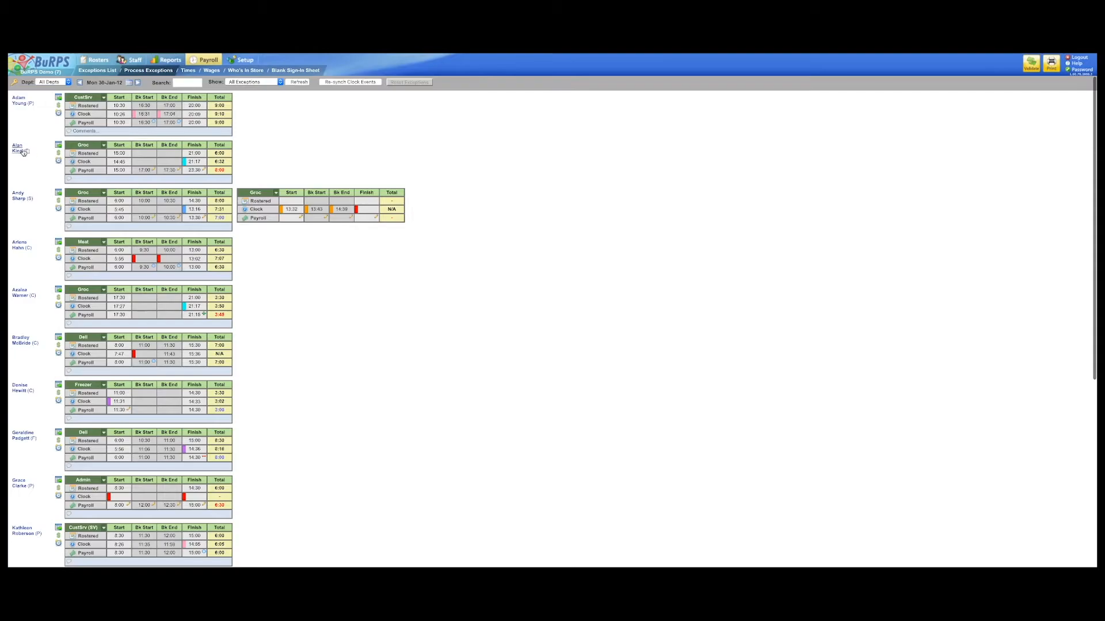
- In the full-time Groc employee's payroll costs, add a transfer of 0.5 hours from OT1.5 to ATOIL on Monday 30-Jan
{"action": "left_click", "coordinate": [58, 154]}
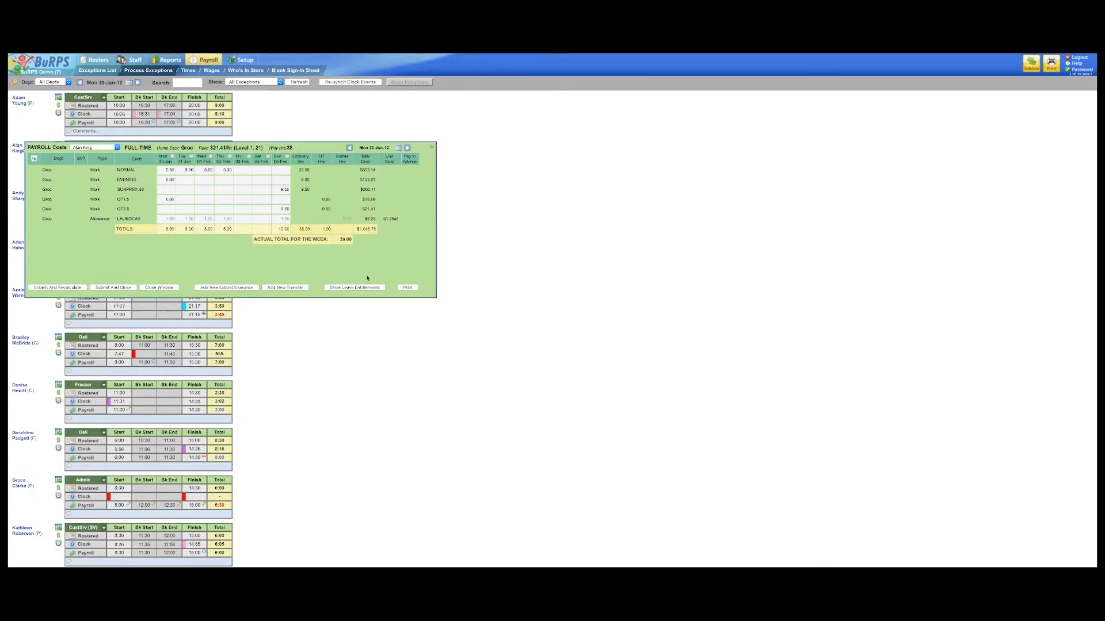
{"action": "scroll", "coordinate": [367, 278], "scroll_direction": "down", "scroll_amount": 1}
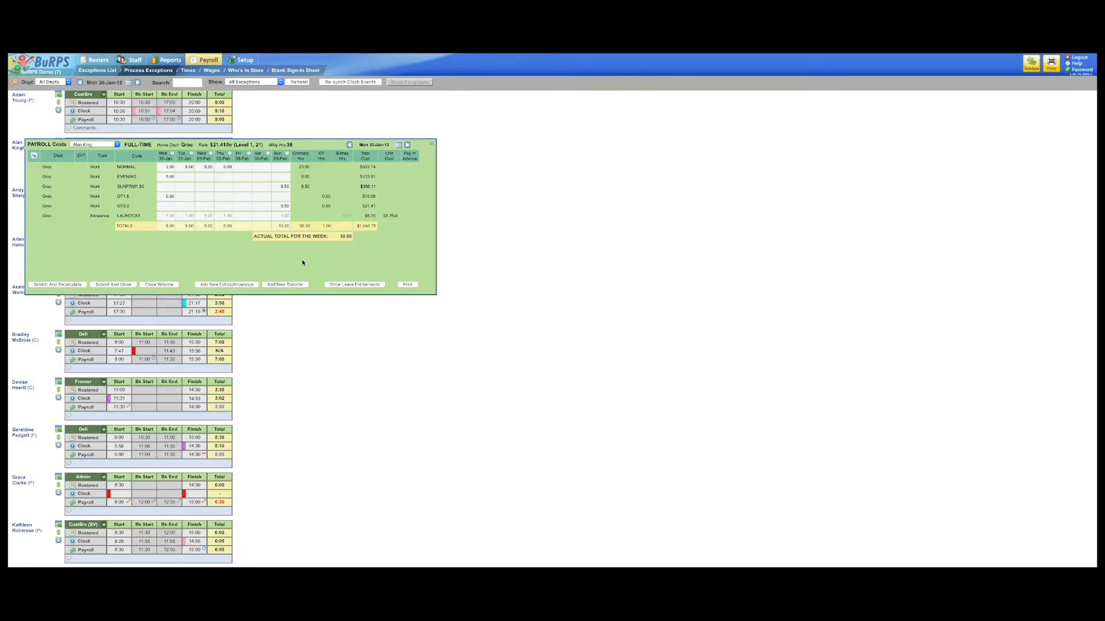
{"action": "left_click", "coordinate": [286, 285]}
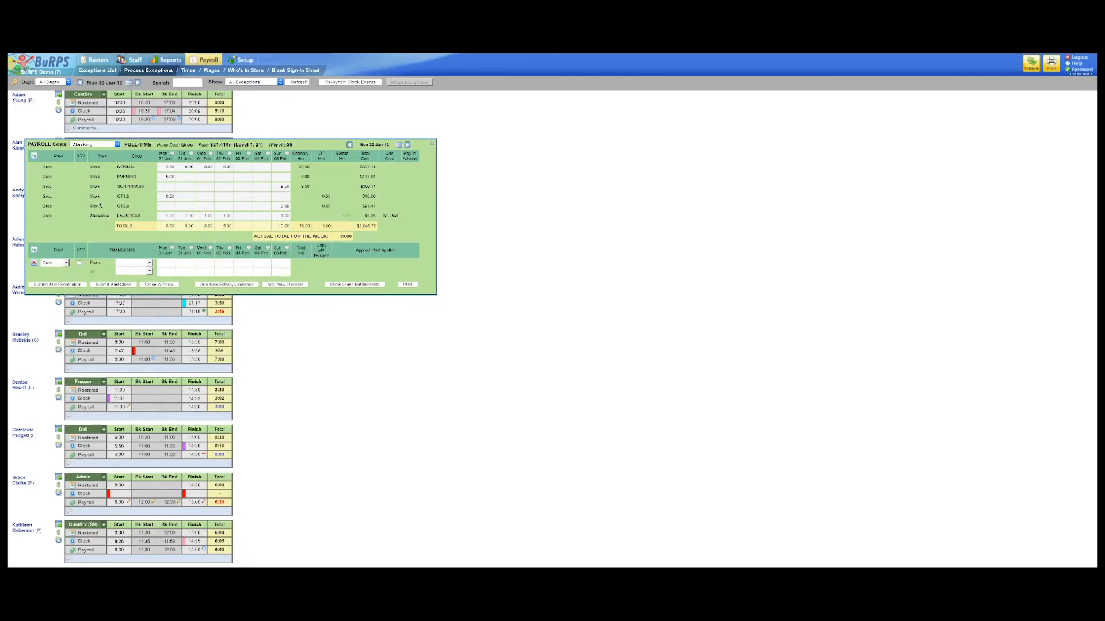
{"action": "scroll", "coordinate": [138, 230], "scroll_direction": "down", "scroll_amount": 1}
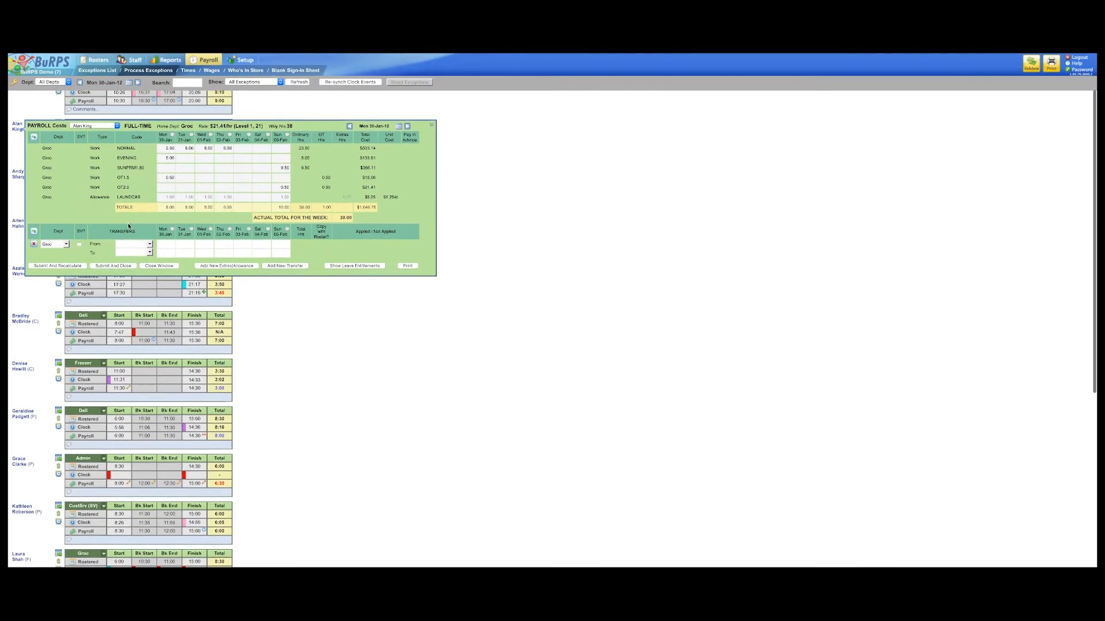
{"action": "left_click", "coordinate": [148, 245]}
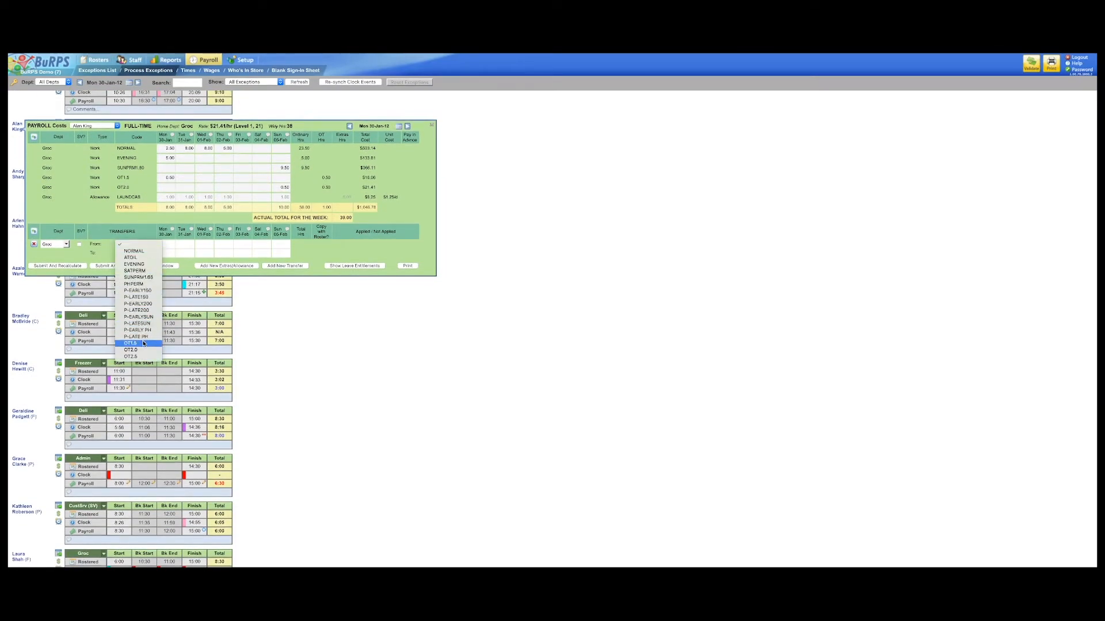
{"action": "left_click", "coordinate": [135, 343]}
{"action": "left_click", "coordinate": [149, 252]}
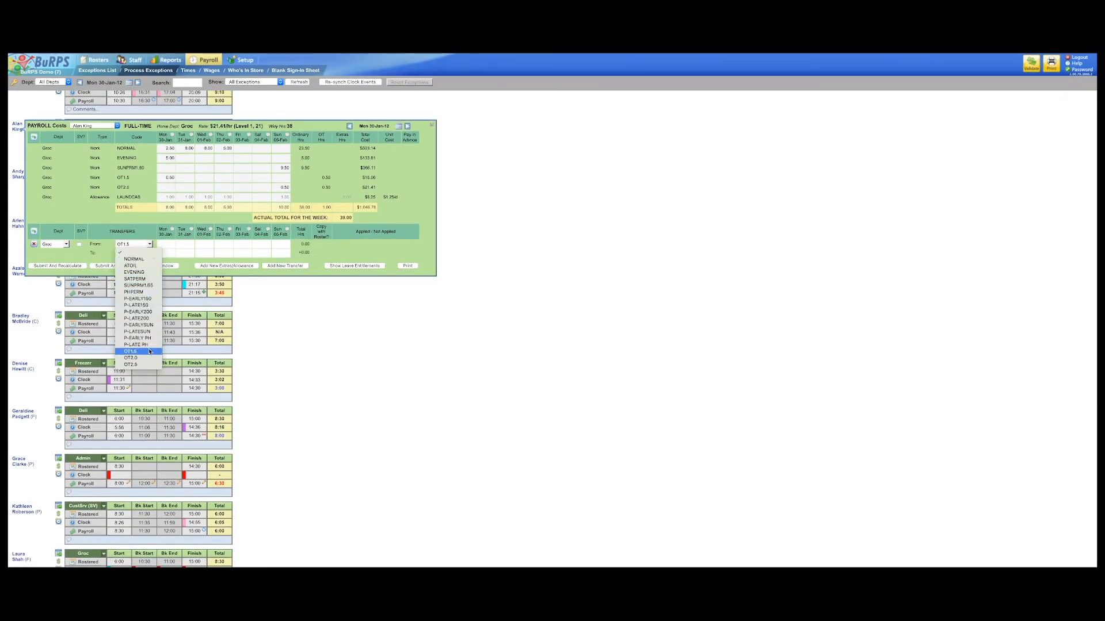
{"action": "left_click", "coordinate": [142, 267]}
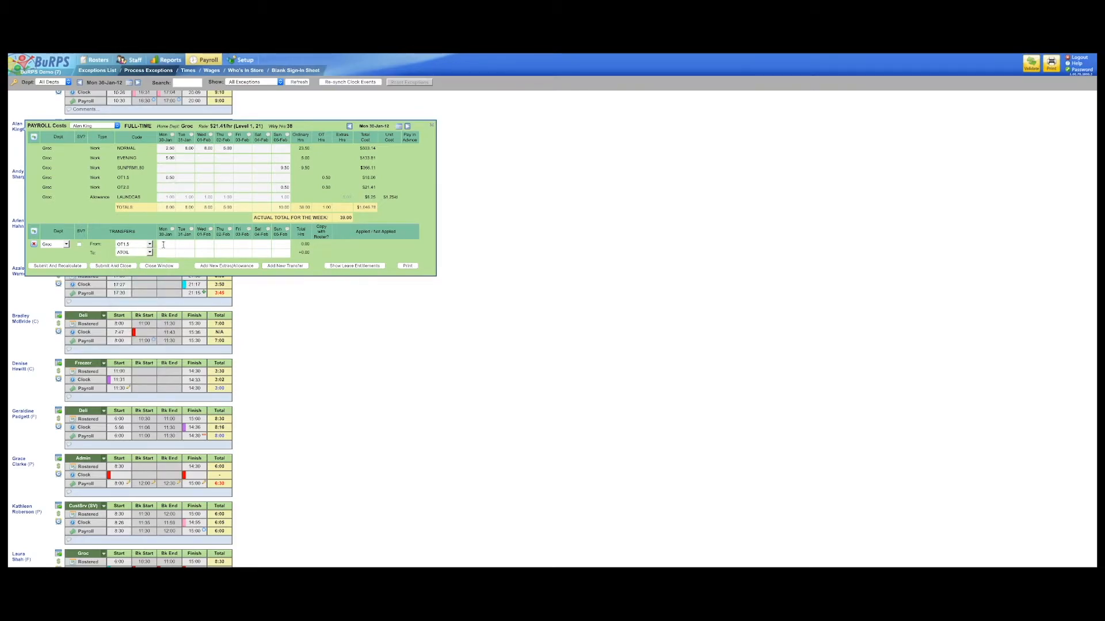
{"action": "left_click", "coordinate": [163, 245]}
{"action": "type", "text": ".5"}
{"action": "left_click", "coordinate": [337, 257]}
- Add a second transfer moving Sunday's 0.5 hours from OT2.0 to ATOIL, recalculate, and submit and close the payroll costs
{"action": "left_click", "coordinate": [291, 266]}
{"action": "scroll", "coordinate": [238, 198], "scroll_direction": "down", "scroll_amount": 1}
{"action": "left_click", "coordinate": [148, 247]}
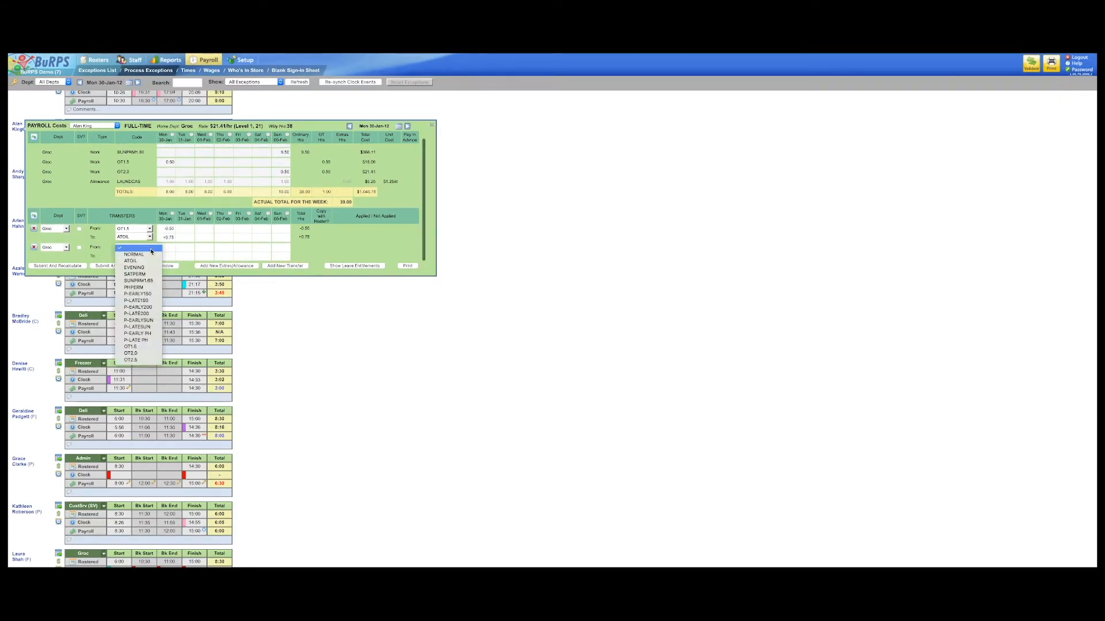
{"action": "left_click", "coordinate": [138, 355]}
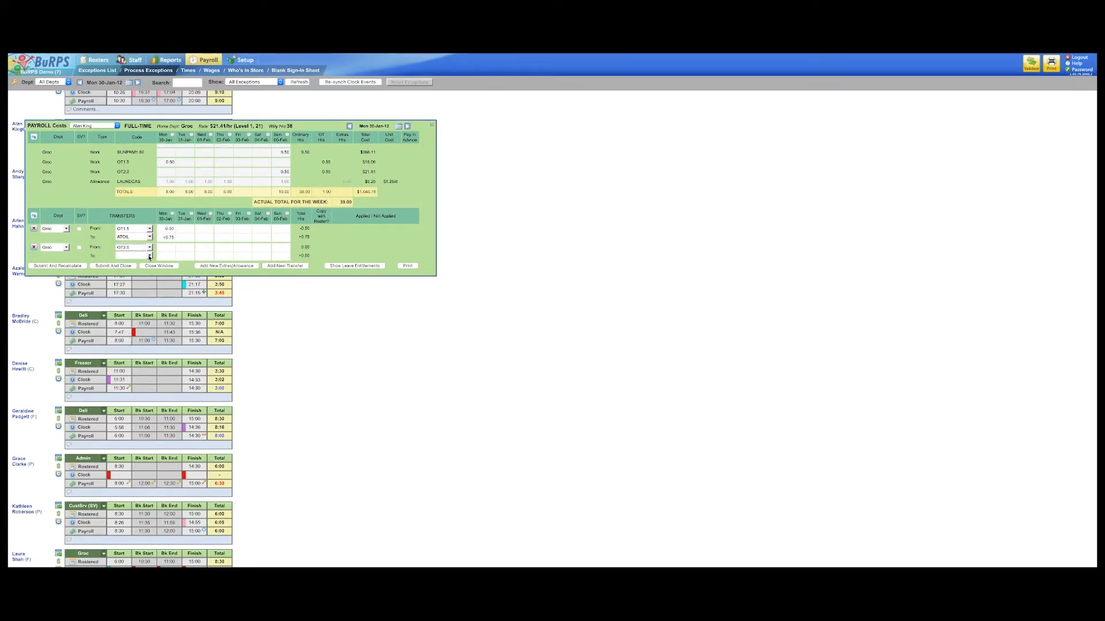
{"action": "left_click", "coordinate": [148, 257]}
{"action": "left_click", "coordinate": [163, 270]}
{"action": "left_click", "coordinate": [285, 248]}
{"action": "left_click", "coordinate": [397, 247]}
{"action": "left_click", "coordinate": [57, 267]}
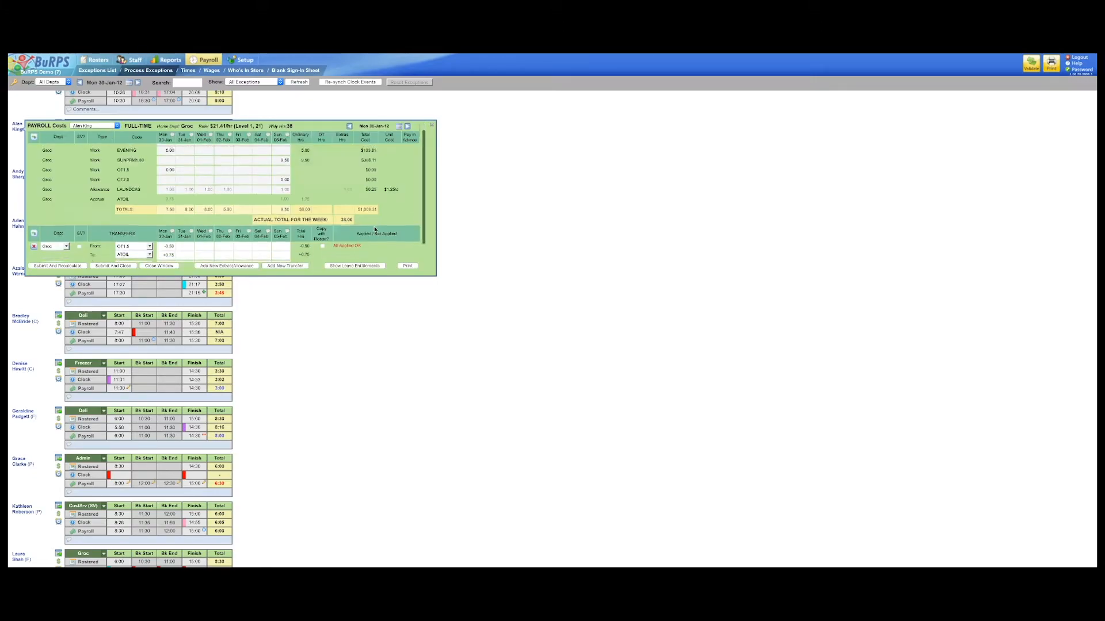
{"action": "left_click", "coordinate": [132, 267]}
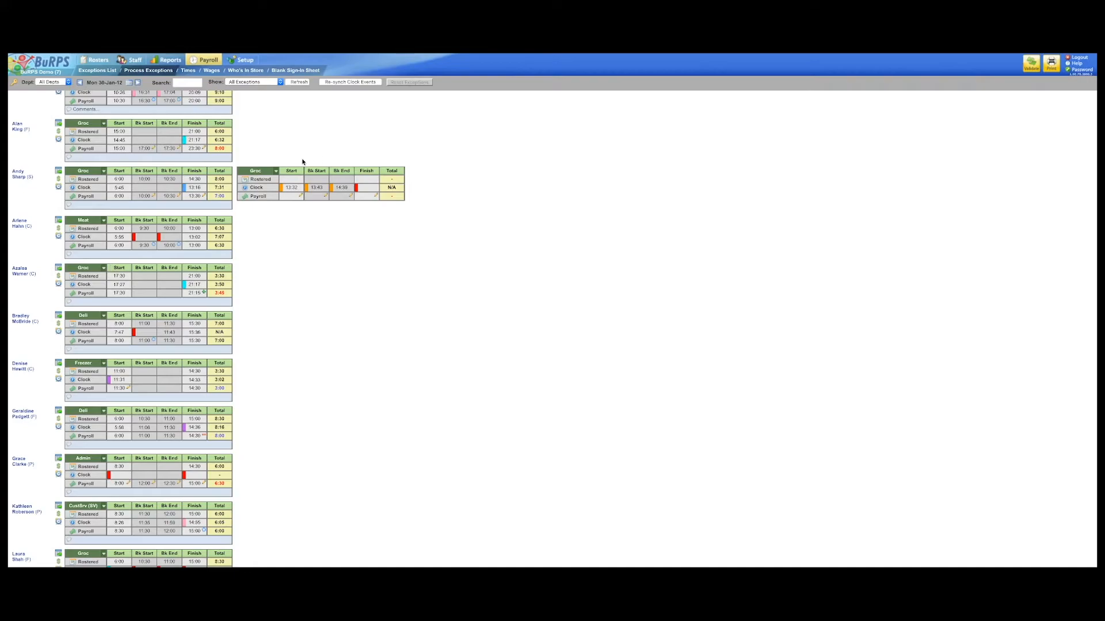
- Open the salaried Groc employee's payroll costs and add a transfer from NORMAL to ATOIL
{"action": "scroll", "coordinate": [229, 154], "scroll_direction": "up", "scroll_amount": 1}
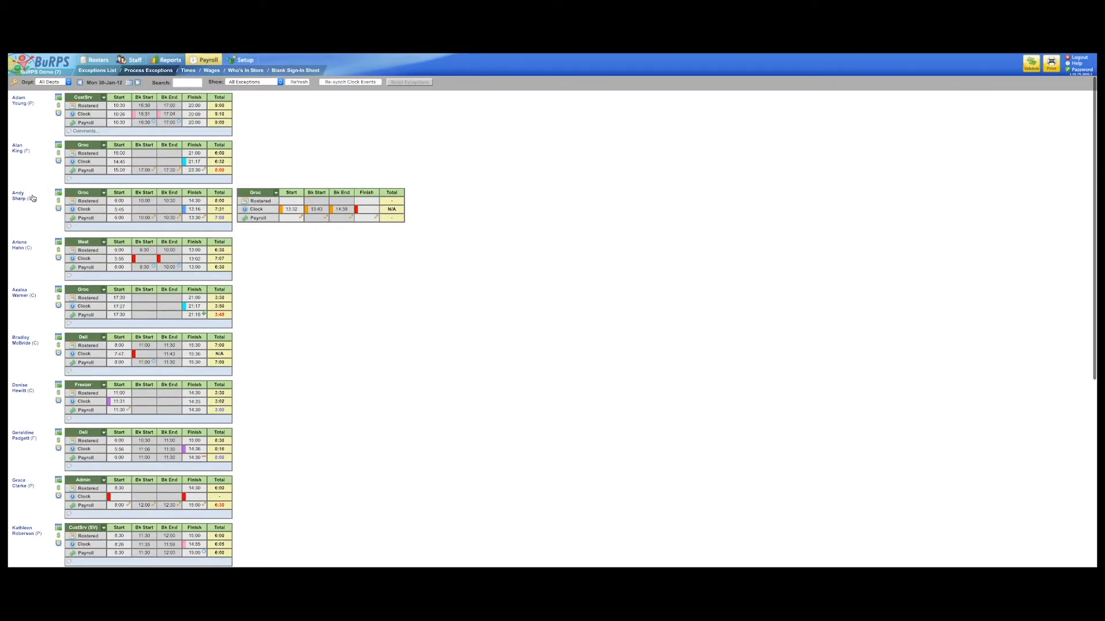
{"action": "left_click", "coordinate": [58, 201]}
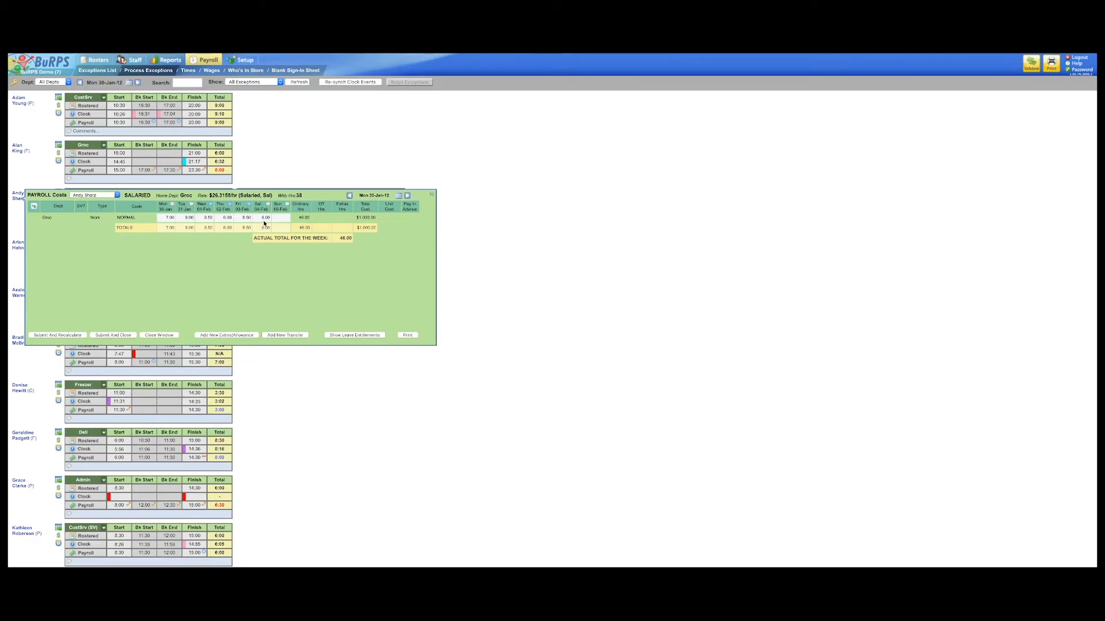
{"action": "left_click", "coordinate": [297, 338]}
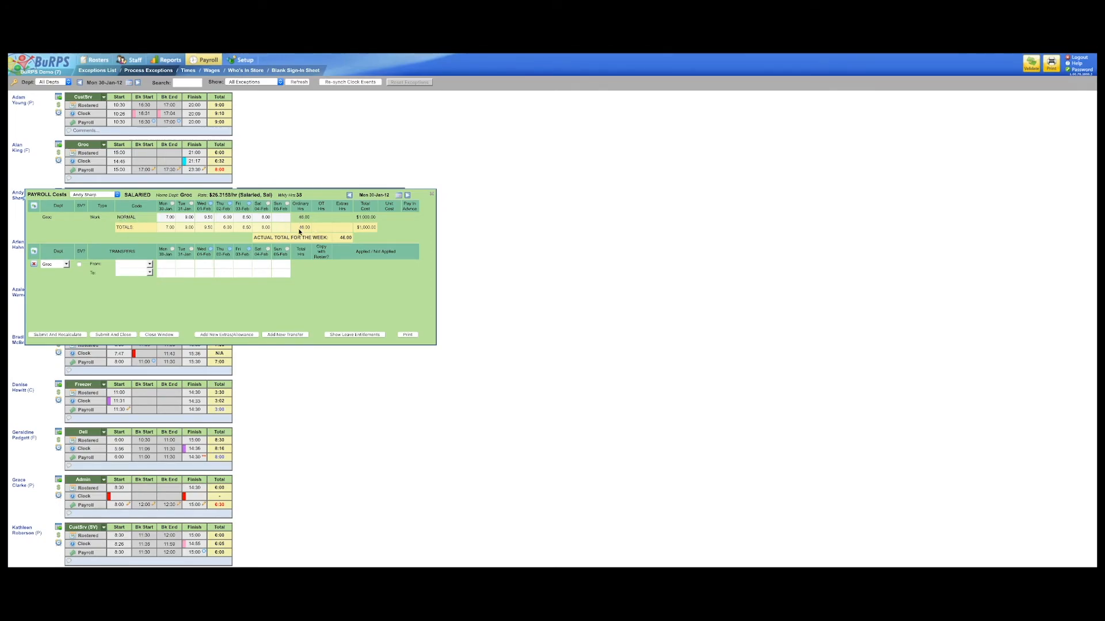
{"action": "left_click", "coordinate": [150, 266]}
{"action": "left_click", "coordinate": [142, 273]}
{"action": "left_click", "coordinate": [149, 273]}
{"action": "left_click", "coordinate": [131, 290]}
- Enter 6 transfer hours for Saturday and 2 for Wednesday, recalculate, and submit and close the payroll costs
{"action": "left_click", "coordinate": [262, 270]}
{"action": "type", "text": "6"}
{"action": "left_click", "coordinate": [264, 299]}
{"action": "left_click", "coordinate": [218, 291]}
{"action": "left_click", "coordinate": [54, 335]}
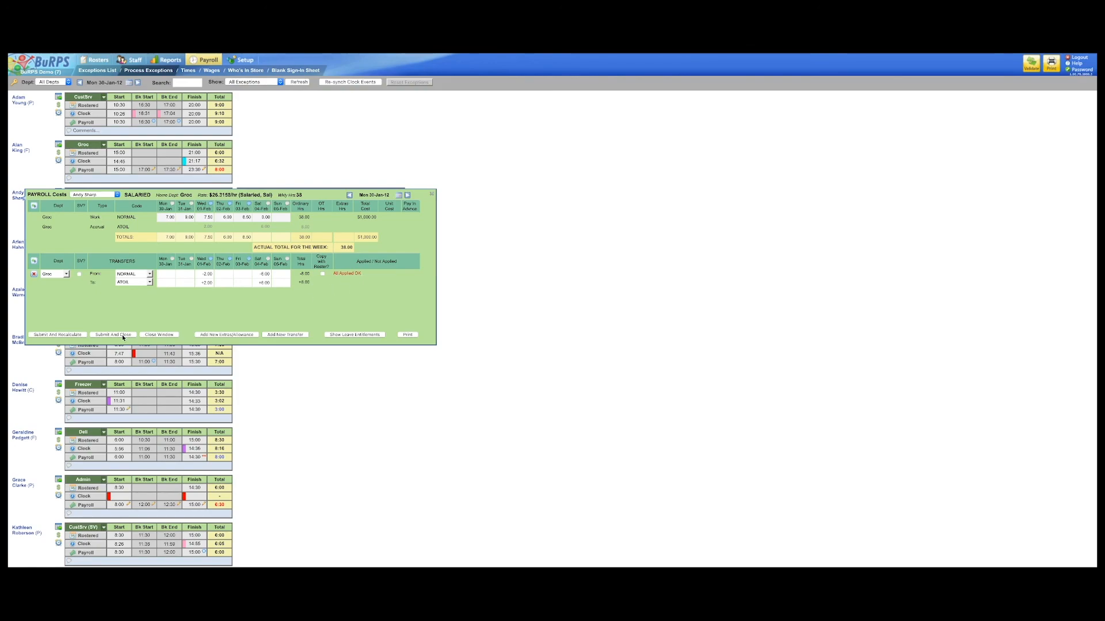
{"action": "left_click", "coordinate": [113, 335]}
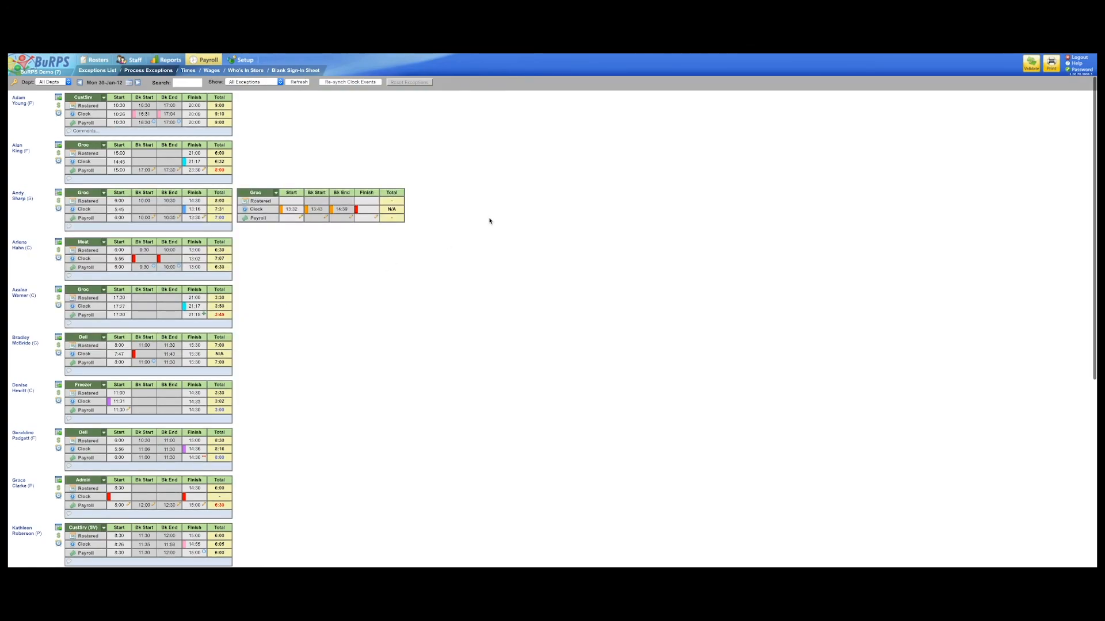